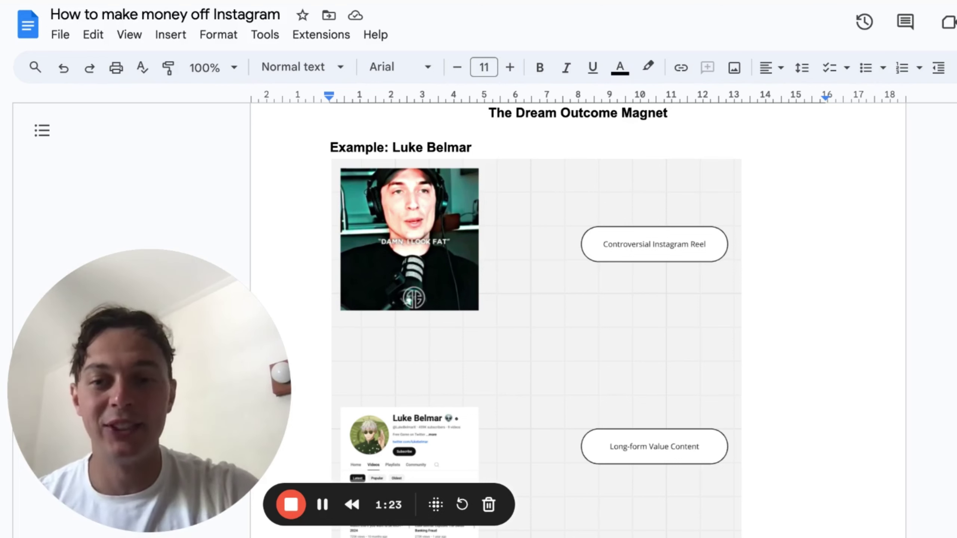
{"action": "scroll", "coordinate": [535, 293], "scroll_direction": "down", "scroll_amount": 3}
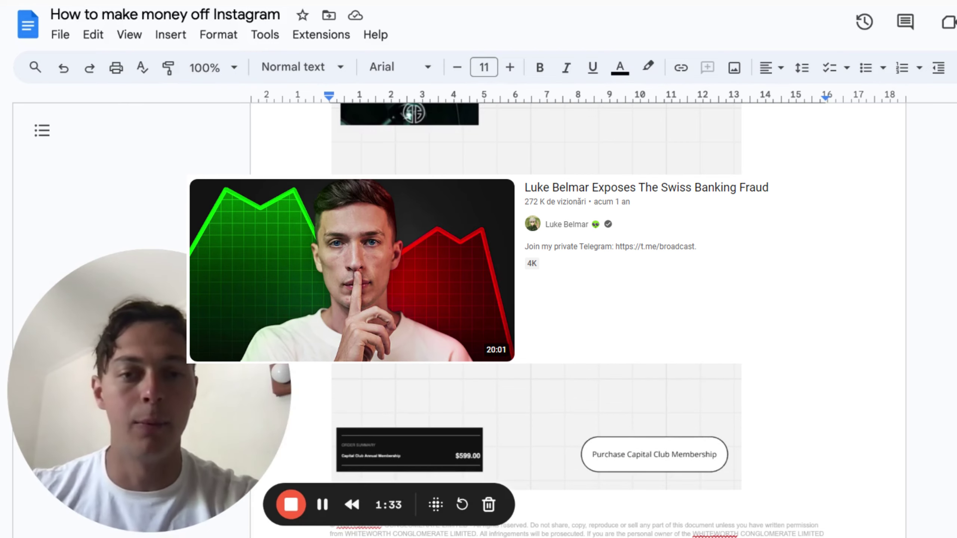
{"action": "scroll", "coordinate": [535, 299], "scroll_direction": "down", "scroll_amount": 2}
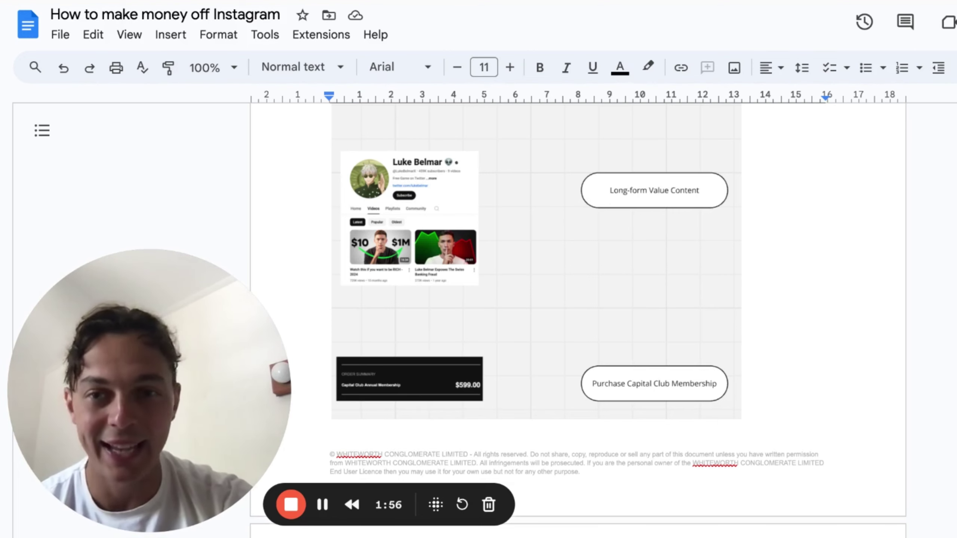
{"action": "scroll", "coordinate": [577, 322], "scroll_direction": "down", "scroll_amount": 5}
{"action": "scroll", "coordinate": [577, 321], "scroll_direction": "down", "scroll_amount": 2}
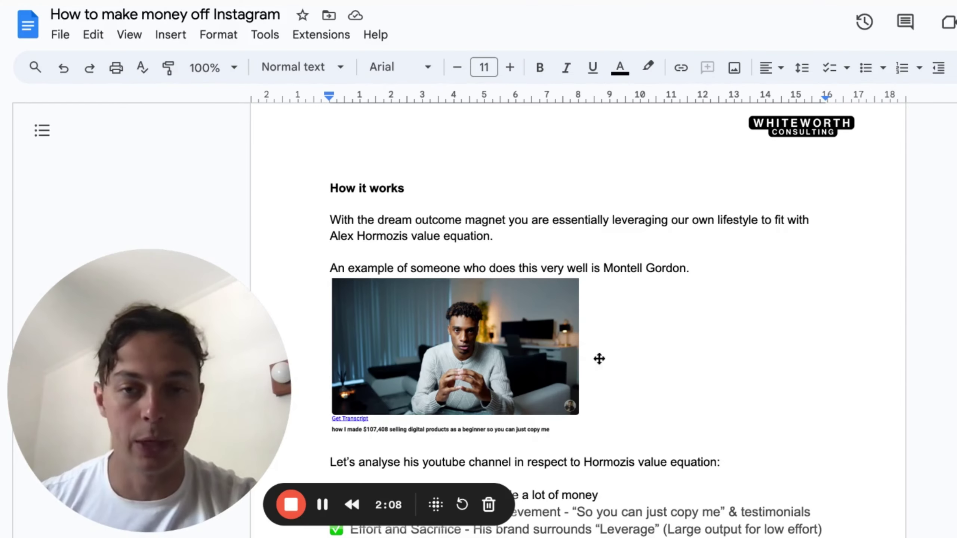
{"action": "scroll", "coordinate": [611, 334], "scroll_direction": "down", "scroll_amount": 1}
{"action": "scroll", "coordinate": [611, 333], "scroll_direction": "down", "scroll_amount": 1}
{"action": "scroll", "coordinate": [611, 333], "scroll_direction": "down", "scroll_amount": 2}
{"action": "scroll", "coordinate": [611, 333], "scroll_direction": "down", "scroll_amount": 1}
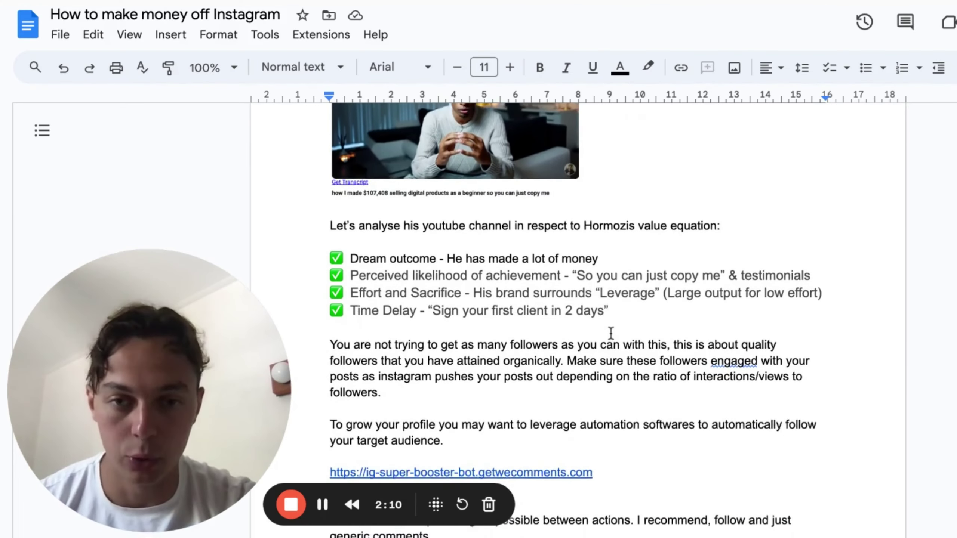
{"action": "scroll", "coordinate": [611, 334], "scroll_direction": "down", "scroll_amount": 1}
{"action": "scroll", "coordinate": [611, 333], "scroll_direction": "up", "scroll_amount": 1}
{"action": "scroll", "coordinate": [611, 334], "scroll_direction": "up", "scroll_amount": 1}
{"action": "scroll", "coordinate": [611, 334], "scroll_direction": "up", "scroll_amount": 1}
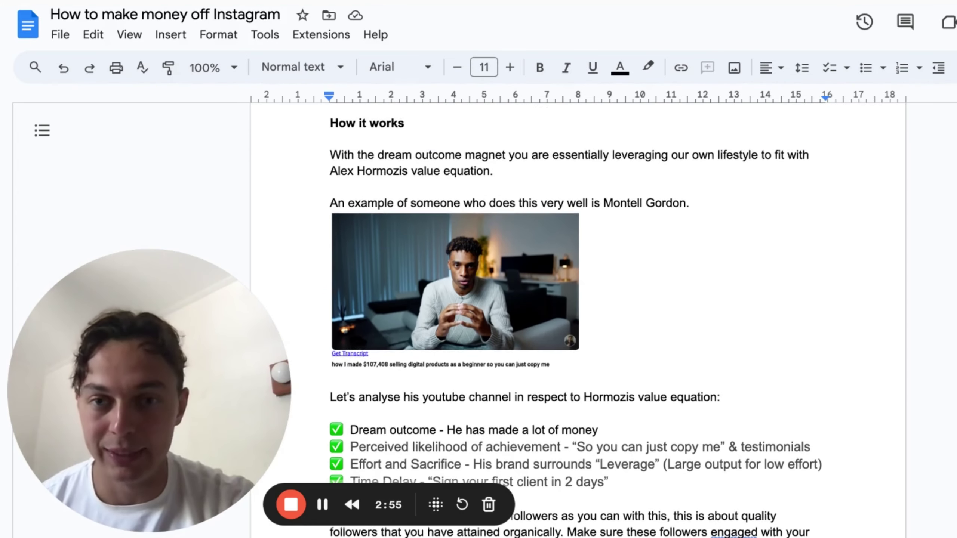
{"action": "scroll", "coordinate": [580, 314], "scroll_direction": "down", "scroll_amount": 1}
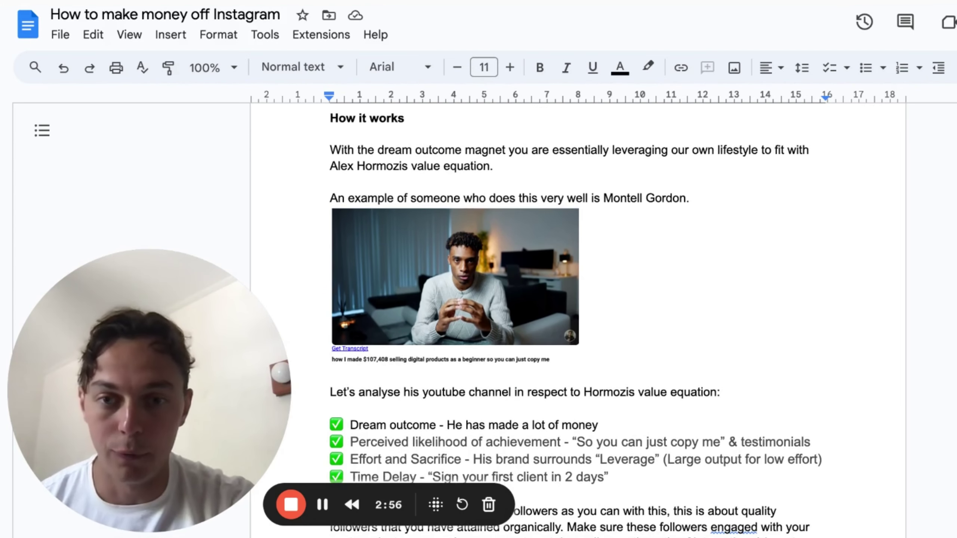
{"action": "scroll", "coordinate": [580, 322], "scroll_direction": "down", "scroll_amount": 5}
{"action": "scroll", "coordinate": [580, 321], "scroll_direction": "down", "scroll_amount": 1}
{"action": "scroll", "coordinate": [580, 322], "scroll_direction": "down", "scroll_amount": 5}
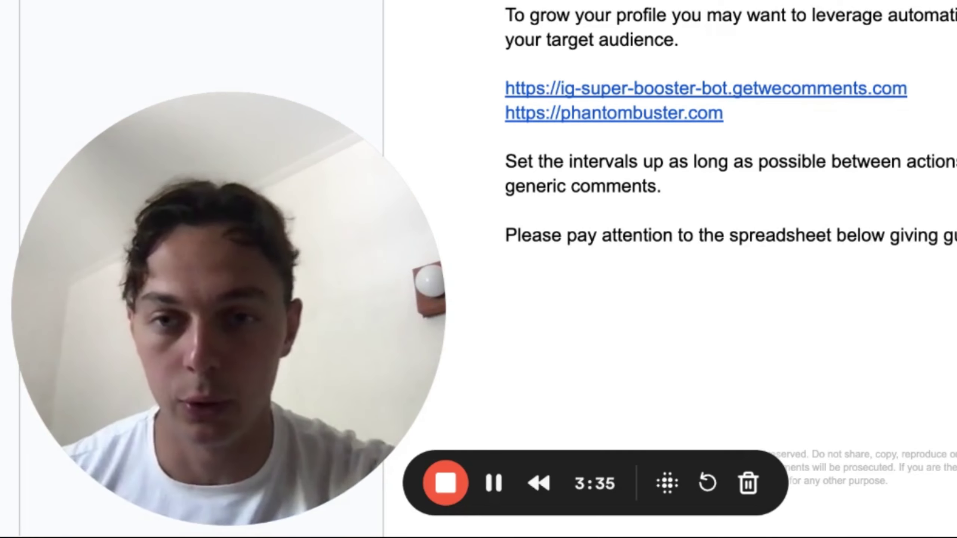
{"action": "scroll", "coordinate": [578, 299], "scroll_direction": "up", "scroll_amount": 1}
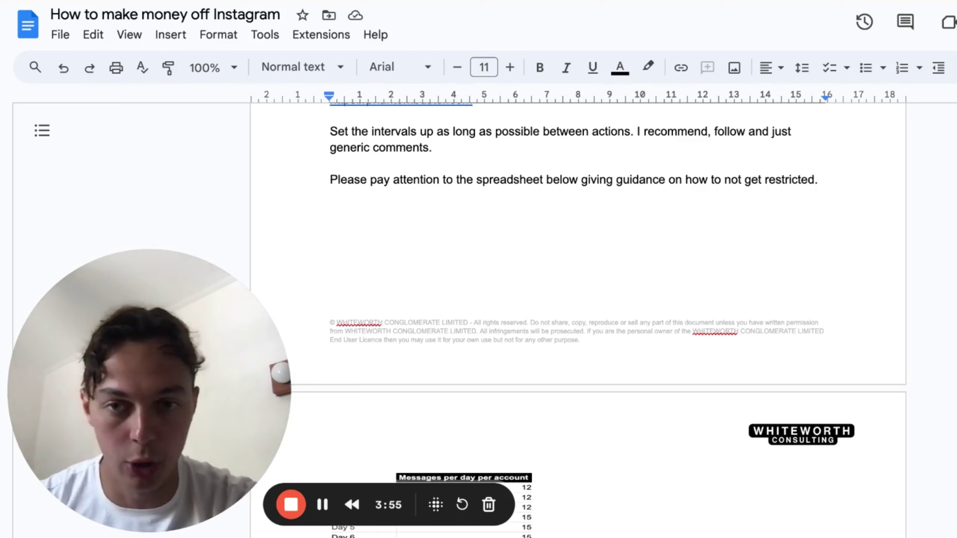
{"action": "scroll", "coordinate": [599, 322], "scroll_direction": "down", "scroll_amount": 1}
{"action": "scroll", "coordinate": [599, 322], "scroll_direction": "down", "scroll_amount": 1}
{"action": "scroll", "coordinate": [598, 321], "scroll_direction": "down", "scroll_amount": 1}
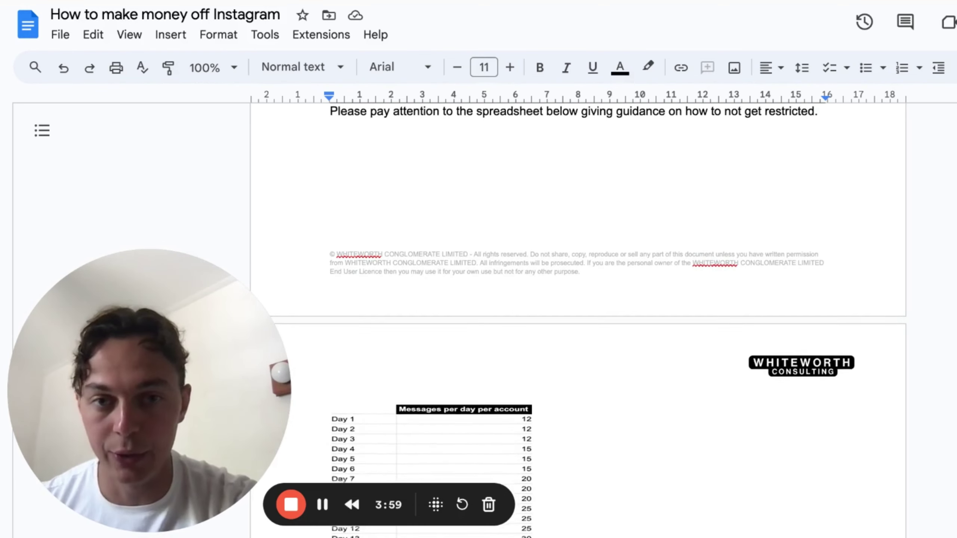
{"action": "scroll", "coordinate": [578, 322], "scroll_direction": "down", "scroll_amount": 3}
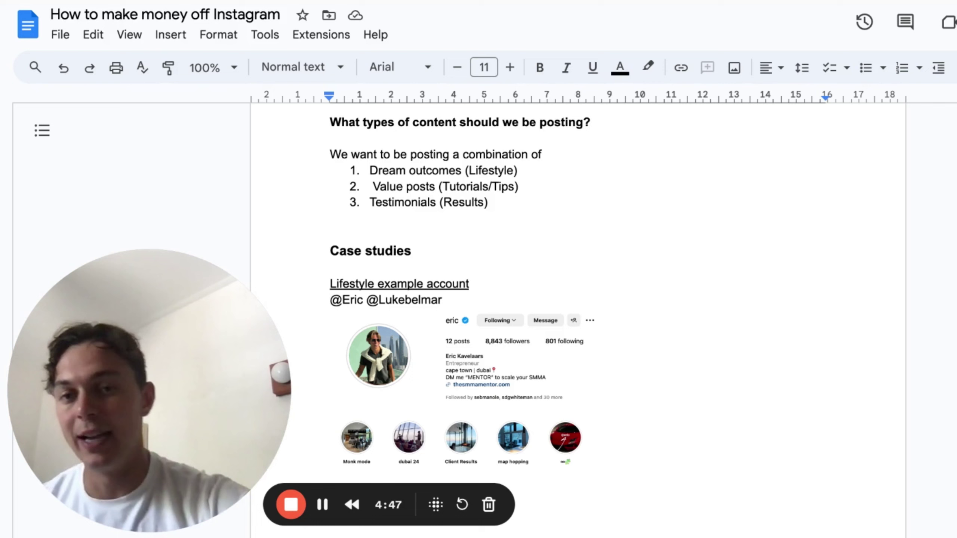
{"action": "scroll", "coordinate": [578, 299], "scroll_direction": "down", "scroll_amount": 1}
{"action": "scroll", "coordinate": [577, 299], "scroll_direction": "down", "scroll_amount": 2}
{"action": "scroll", "coordinate": [578, 299], "scroll_direction": "down", "scroll_amount": 1}
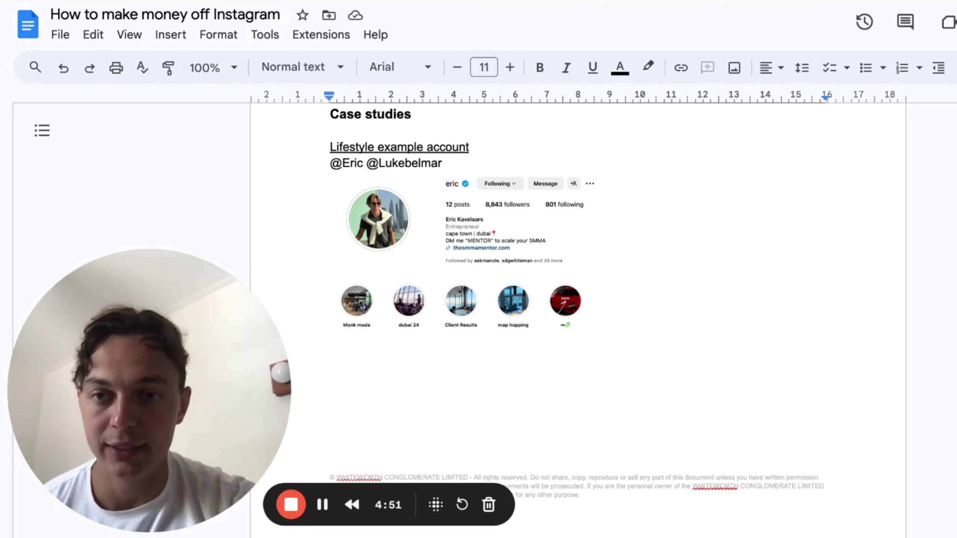
{"action": "scroll", "coordinate": [577, 299], "scroll_direction": "down", "scroll_amount": 1}
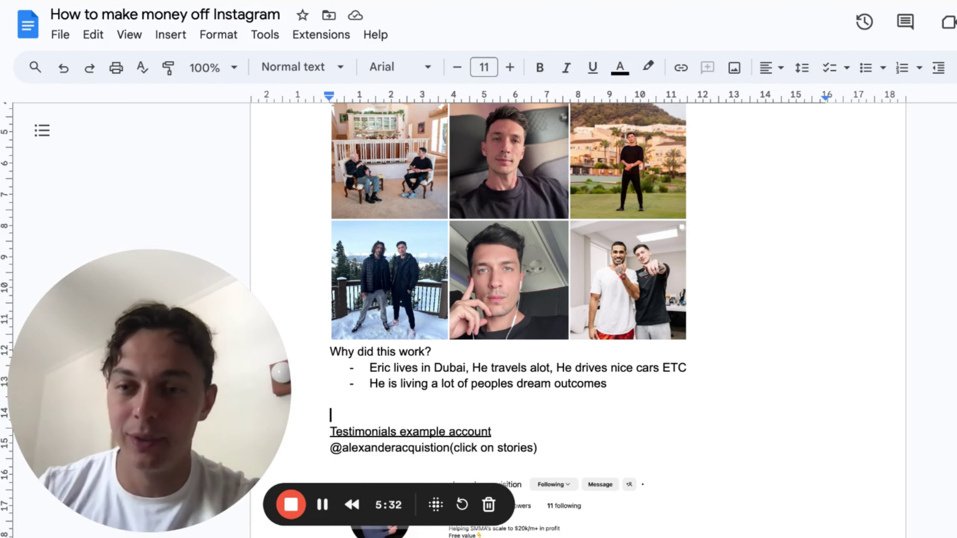
{"action": "scroll", "coordinate": [479, 299], "scroll_direction": "down", "scroll_amount": 2}
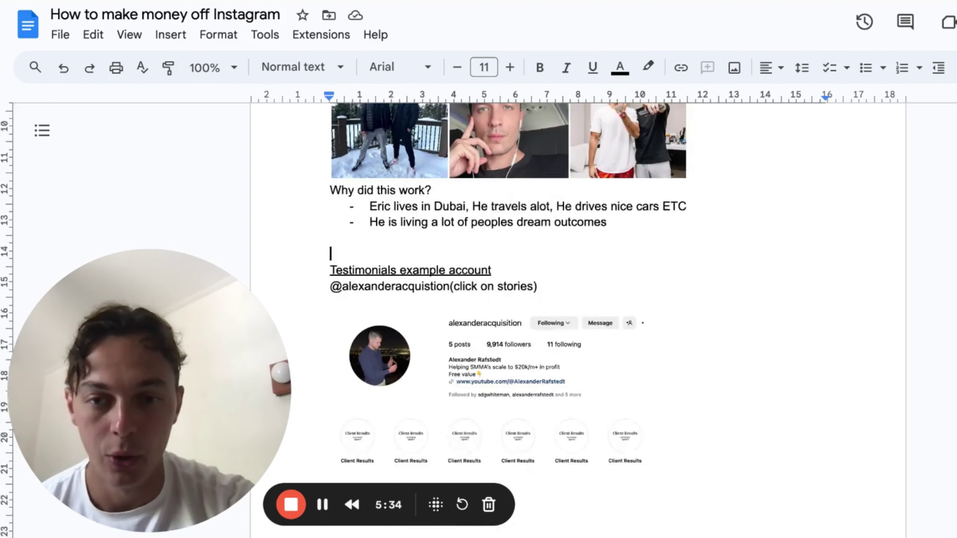
{"action": "scroll", "coordinate": [479, 299], "scroll_direction": "down", "scroll_amount": 1}
{"action": "scroll", "coordinate": [479, 300], "scroll_direction": "down", "scroll_amount": 1}
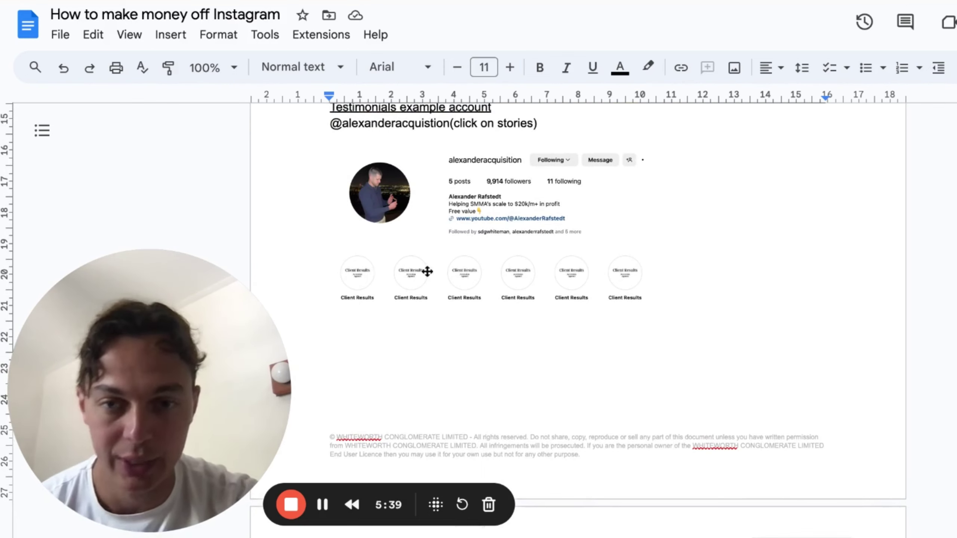
{"action": "scroll", "coordinate": [606, 238], "scroll_direction": "down", "scroll_amount": 4}
{"action": "scroll", "coordinate": [607, 238], "scroll_direction": "down", "scroll_amount": 2}
{"action": "scroll", "coordinate": [607, 238], "scroll_direction": "up", "scroll_amount": 1}
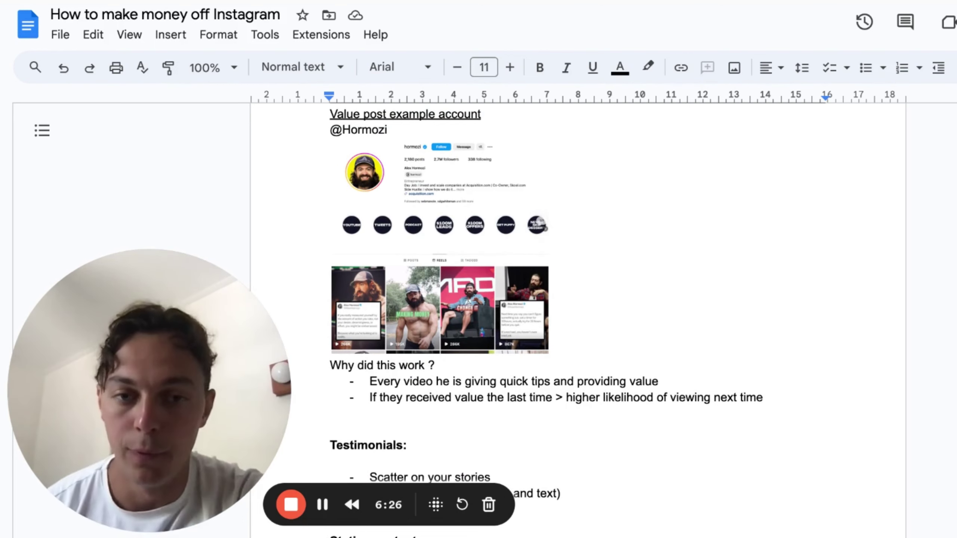
{"action": "scroll", "coordinate": [576, 299], "scroll_direction": "down", "scroll_amount": 2}
{"action": "scroll", "coordinate": [576, 299], "scroll_direction": "down", "scroll_amount": 2}
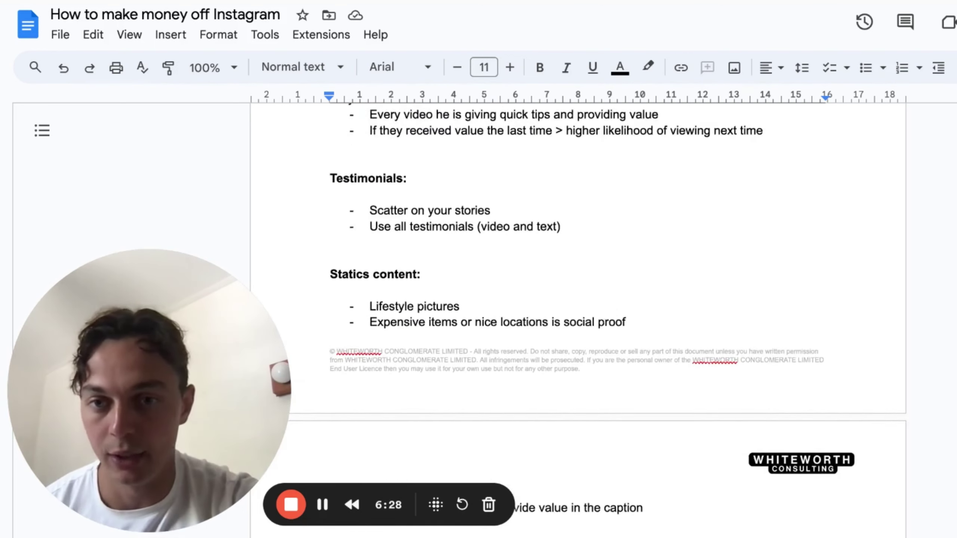
{"action": "scroll", "coordinate": [576, 300], "scroll_direction": "down", "scroll_amount": 1}
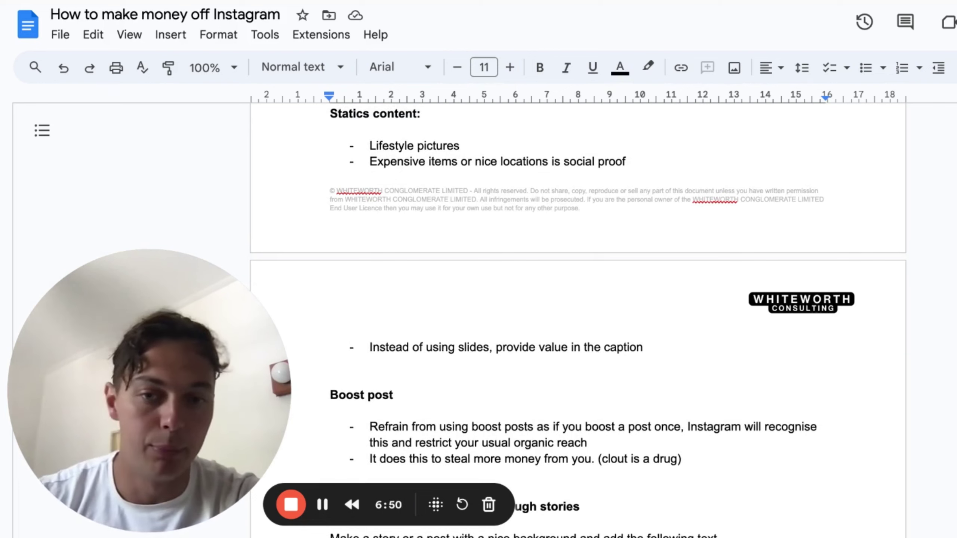
{"action": "scroll", "coordinate": [691, 366], "scroll_direction": "down", "scroll_amount": 3}
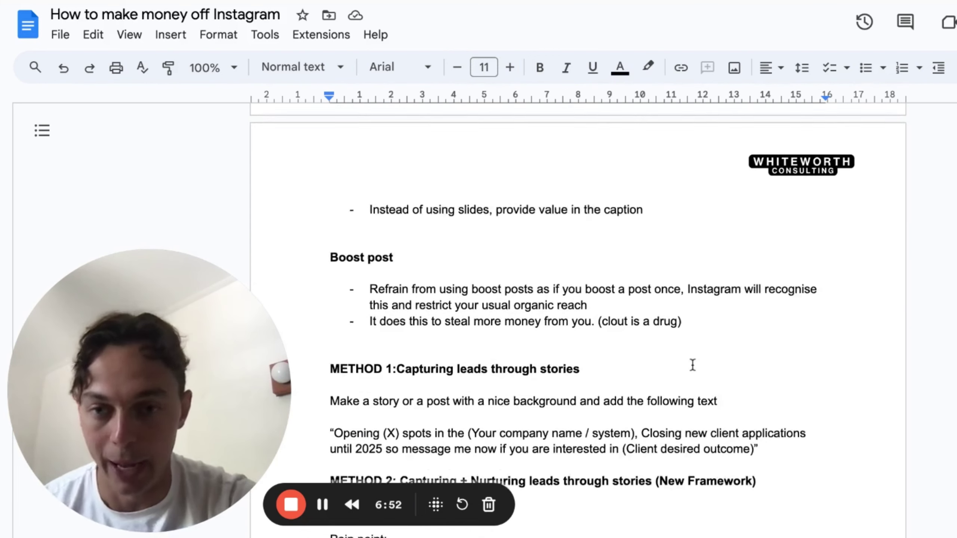
{"action": "scroll", "coordinate": [693, 364], "scroll_direction": "down", "scroll_amount": 2}
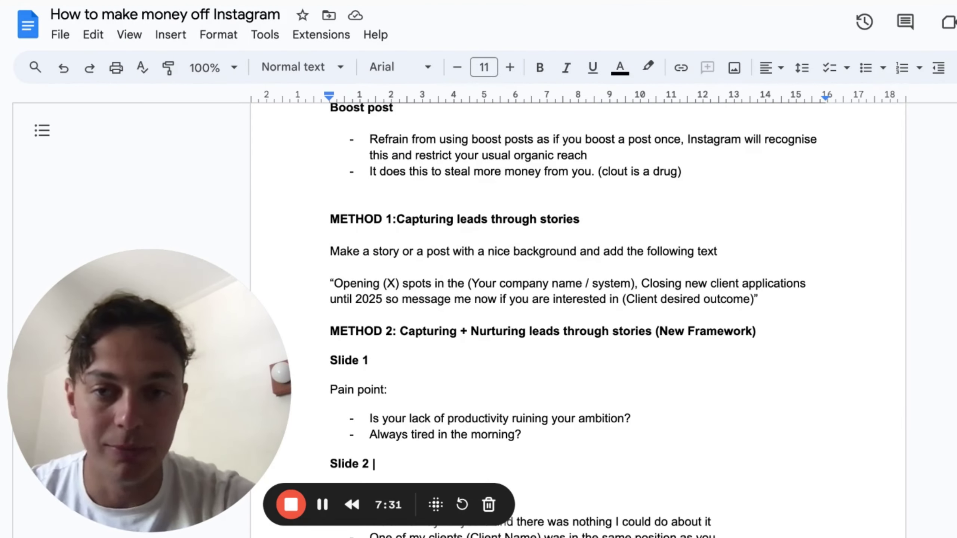
{"action": "scroll", "coordinate": [569, 322], "scroll_direction": "down", "scroll_amount": 1}
{"action": "scroll", "coordinate": [569, 322], "scroll_direction": "down", "scroll_amount": 1}
{"action": "scroll", "coordinate": [568, 321], "scroll_direction": "down", "scroll_amount": 1}
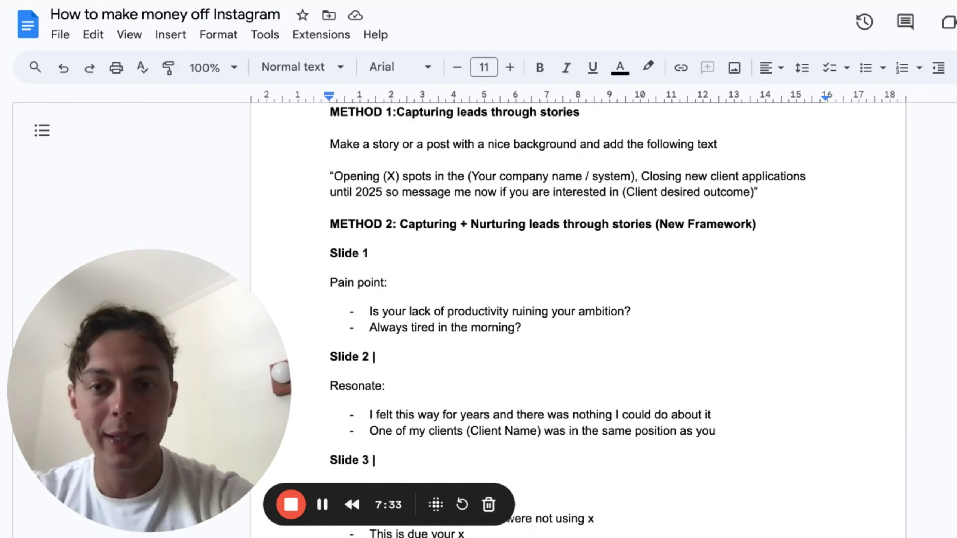
Insert a space right after 'METHOD 1:' in the heading, then click out of the heading.
{"action": "left_click", "coordinate": [398, 113]}
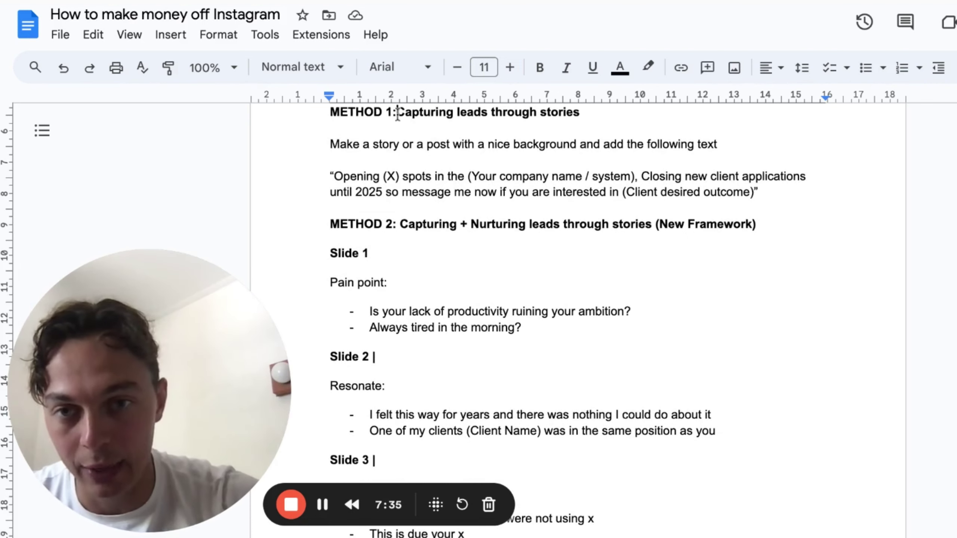
{"action": "double_click", "coordinate": [556, 159]}
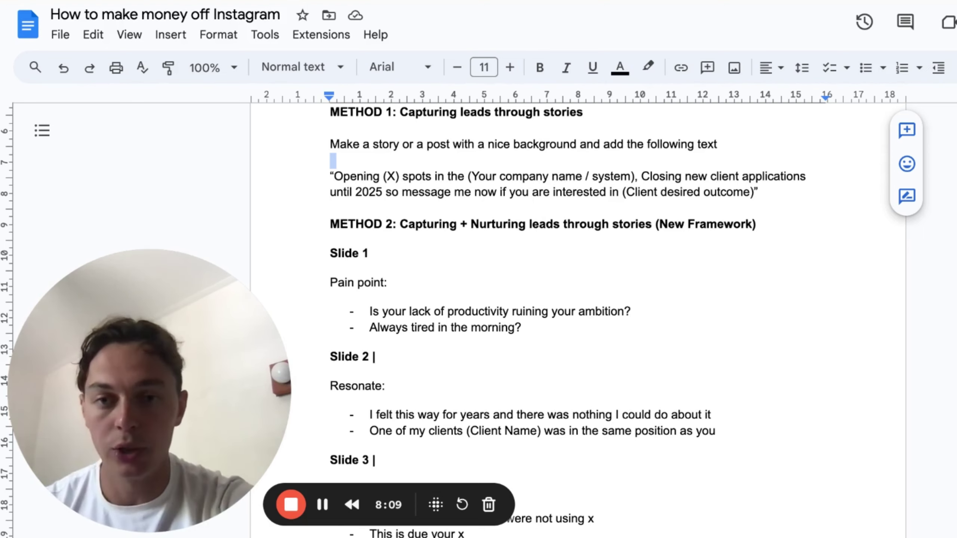
{"action": "scroll", "coordinate": [479, 299], "scroll_direction": "down", "scroll_amount": 1}
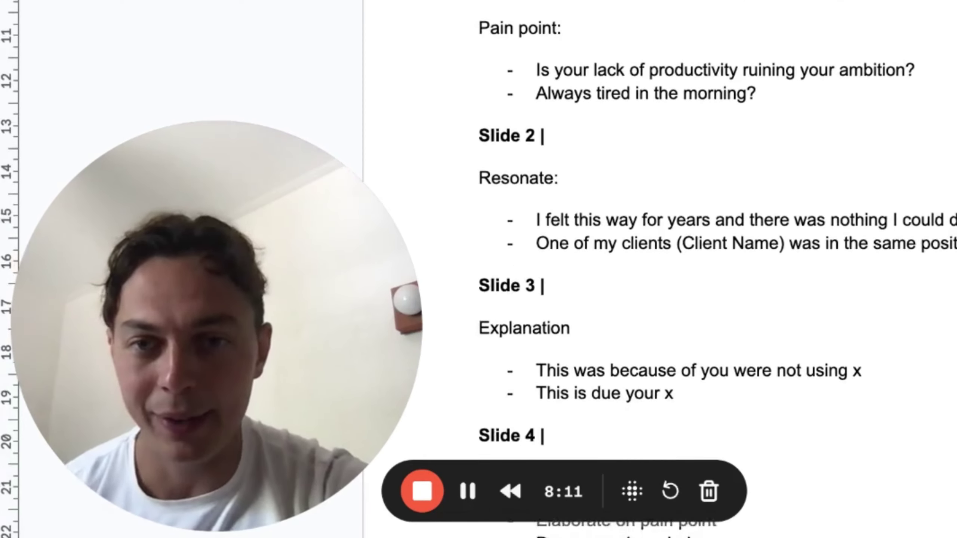
{"action": "scroll", "coordinate": [673, 300], "scroll_direction": "down", "scroll_amount": 1}
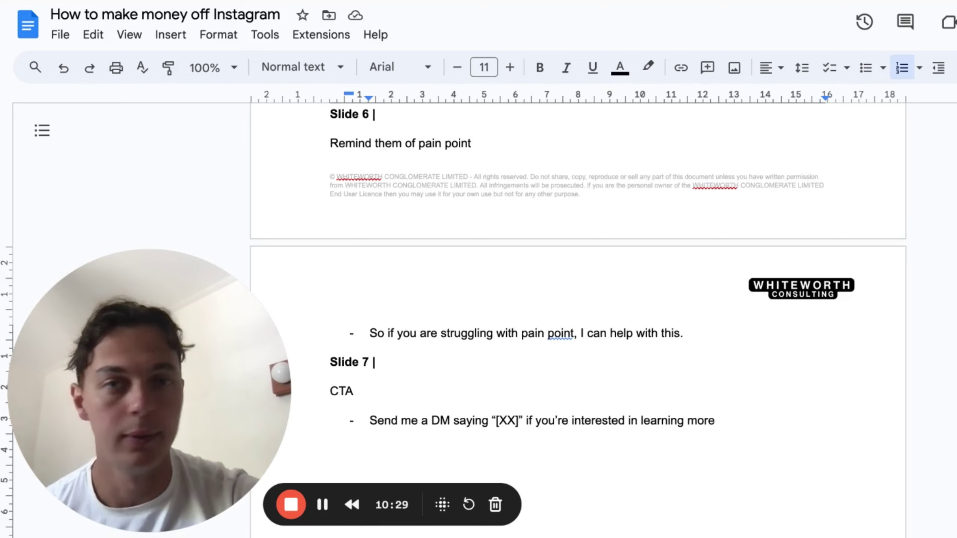
{"action": "scroll", "coordinate": [578, 322], "scroll_direction": "down", "scroll_amount": 1}
{"action": "scroll", "coordinate": [578, 322], "scroll_direction": "down", "scroll_amount": 2}
{"action": "scroll", "coordinate": [578, 322], "scroll_direction": "down", "scroll_amount": 2}
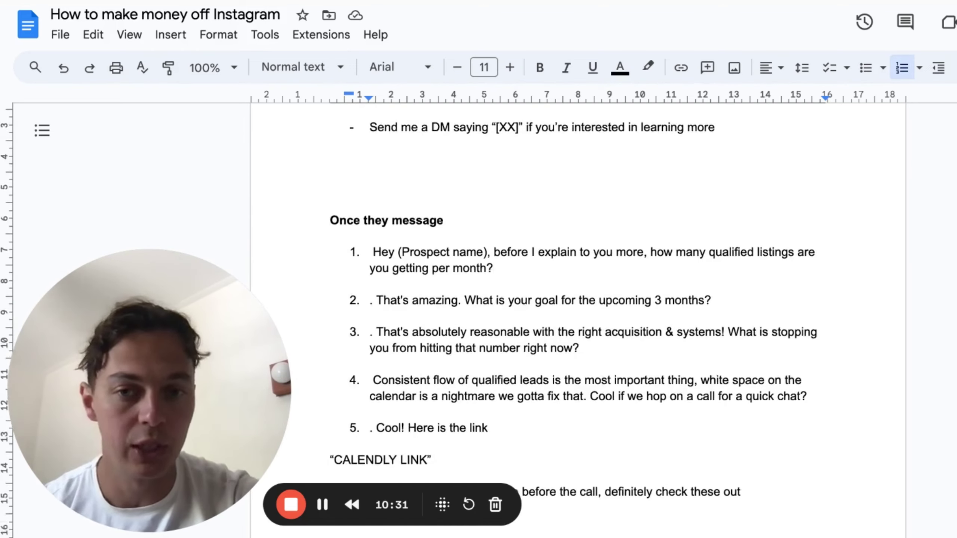
{"action": "scroll", "coordinate": [578, 322], "scroll_direction": "down", "scroll_amount": 1}
{"action": "scroll", "coordinate": [578, 322], "scroll_direction": "down", "scroll_amount": 1}
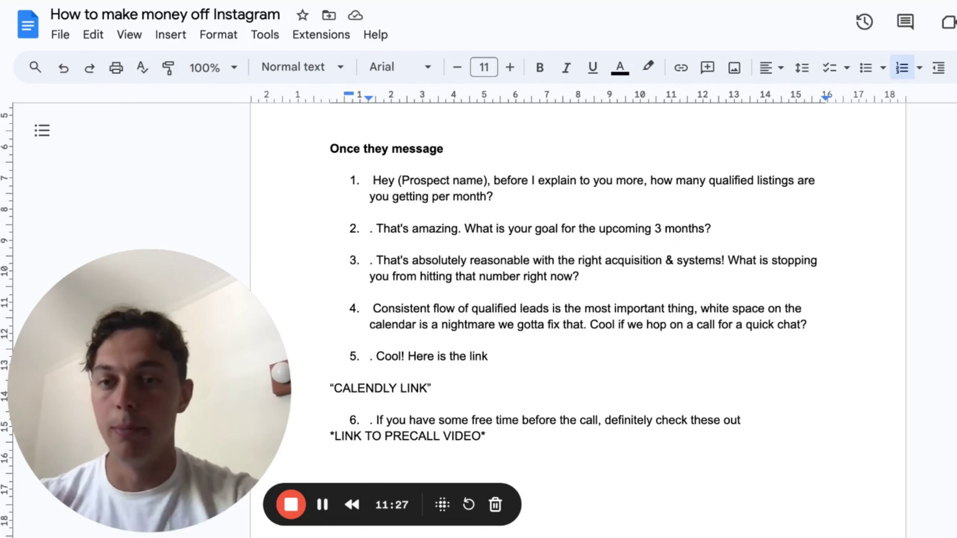
{"action": "scroll", "coordinate": [576, 299], "scroll_direction": "down", "scroll_amount": 2}
{"action": "scroll", "coordinate": [576, 299], "scroll_direction": "down", "scroll_amount": 2}
{"action": "scroll", "coordinate": [576, 299], "scroll_direction": "up", "scroll_amount": 3}
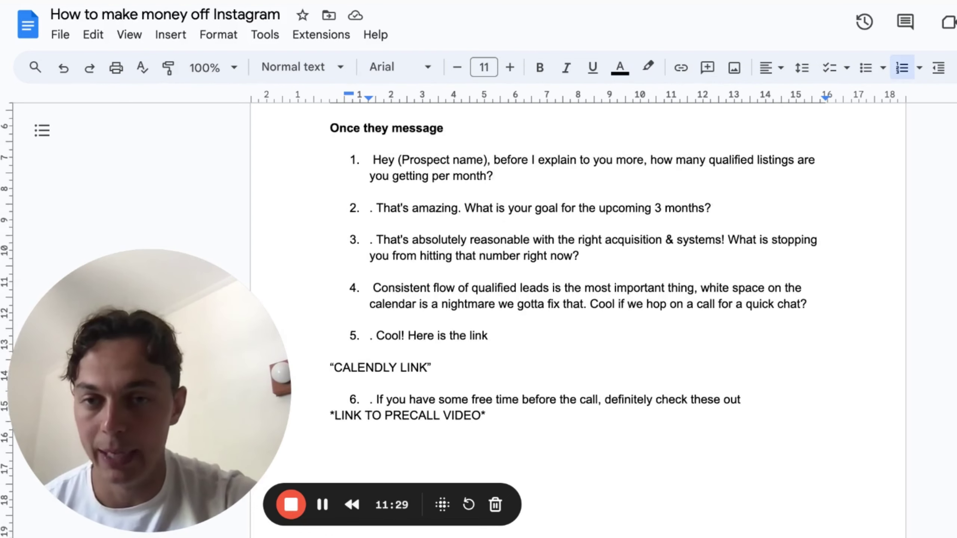
{"action": "scroll", "coordinate": [577, 299], "scroll_direction": "down", "scroll_amount": 1}
{"action": "scroll", "coordinate": [576, 299], "scroll_direction": "up", "scroll_amount": 1}
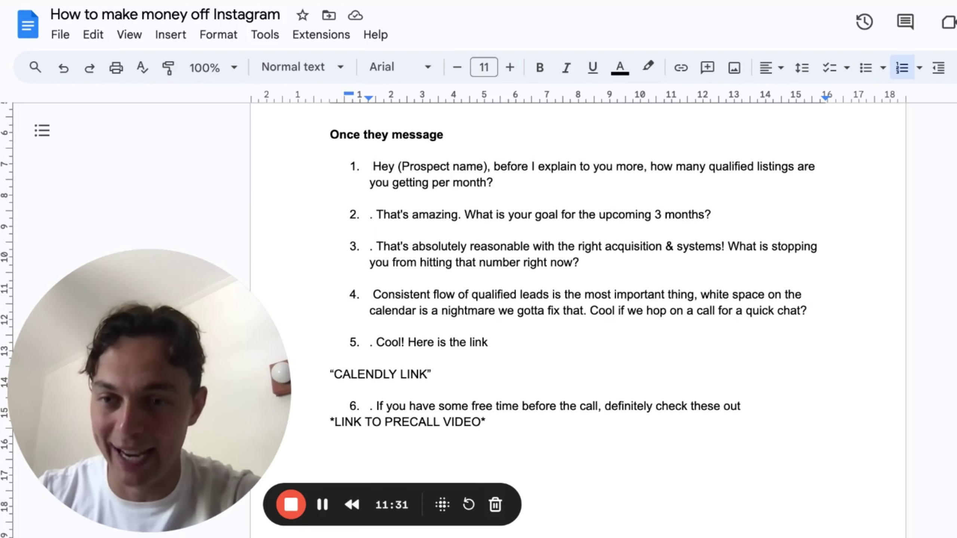